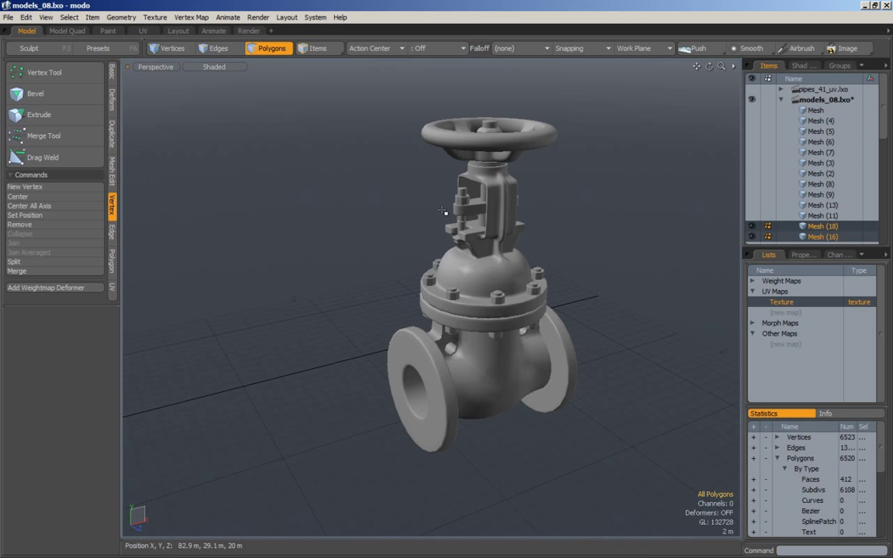
- Switch to the UV layout and make the primitive meshes from Mesh through Mesh (7) active for viewing
click(143, 32)
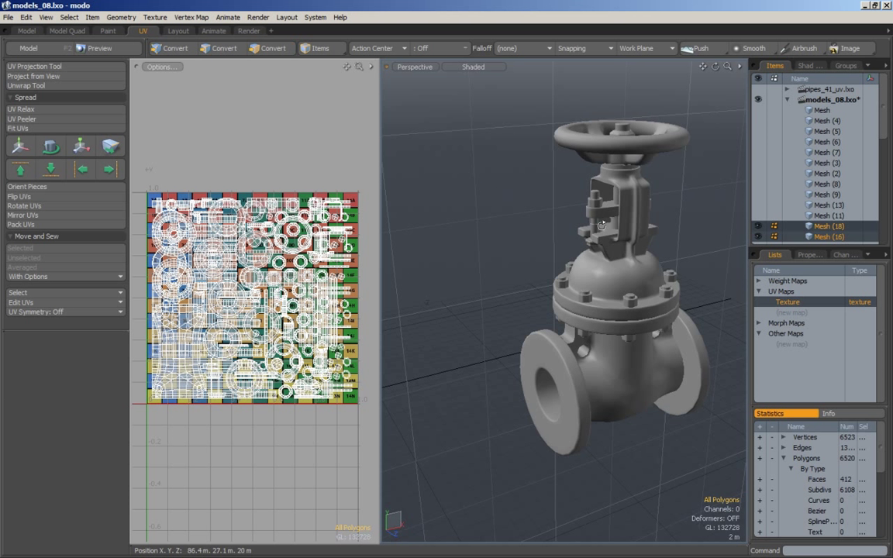
scroll(539, 241, down, 6)
drag(794, 116, 833, 154)
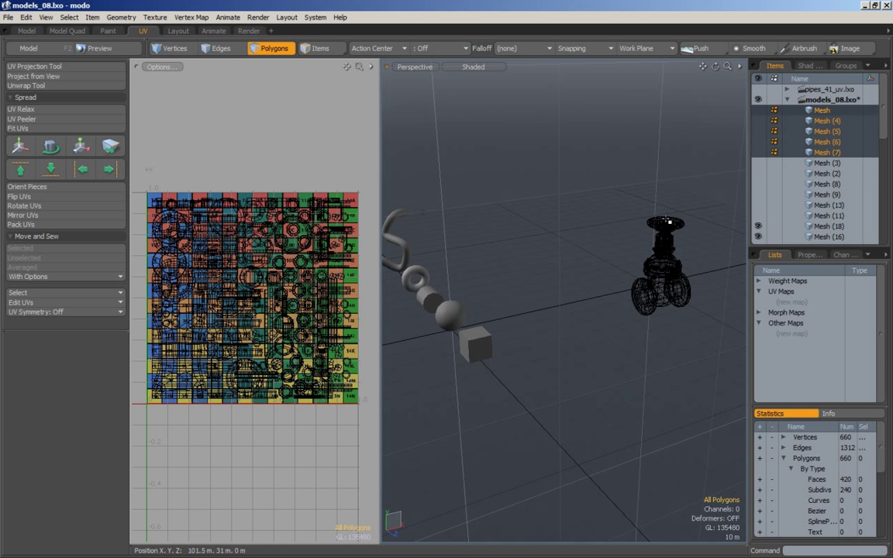
alt+shift+drag(490, 196, 529, 208)
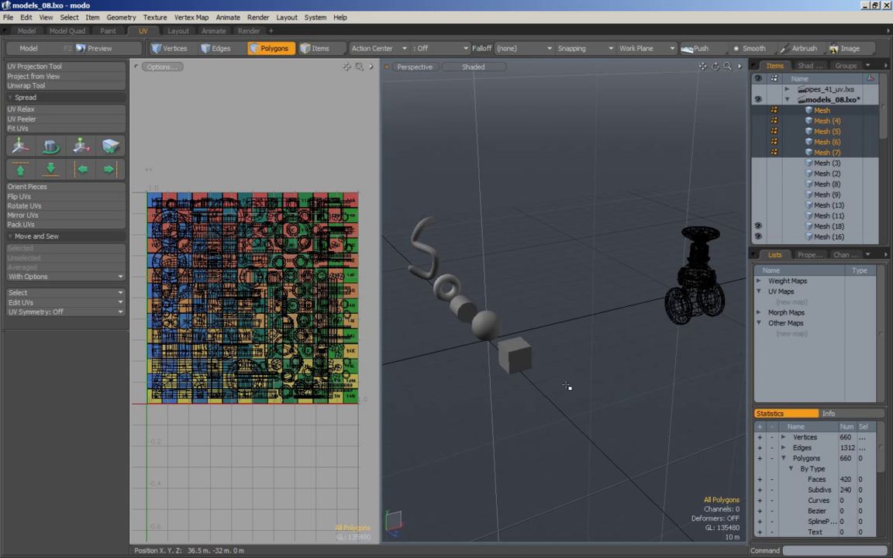
right_drag(573, 414, 390, 185)
click(573, 358)
click(535, 220)
alt+drag(486, 309, 508, 273)
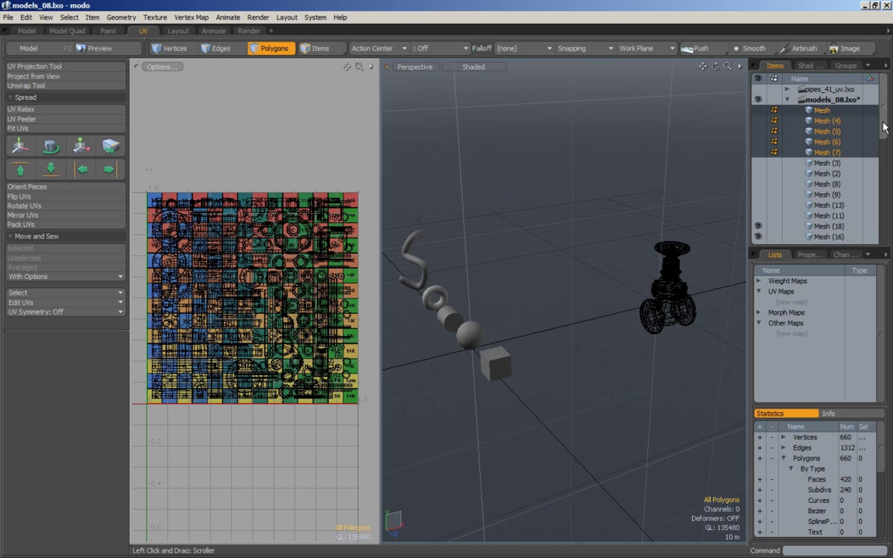
- Make Mesh (3), Mesh (2), Mesh (8) and Mesh (9) active and examine the mug, tools and beam from several angles
scroll(830, 151, down, 2)
drag(831, 143, 828, 174)
alt+scroll(535, 279, up, 4)
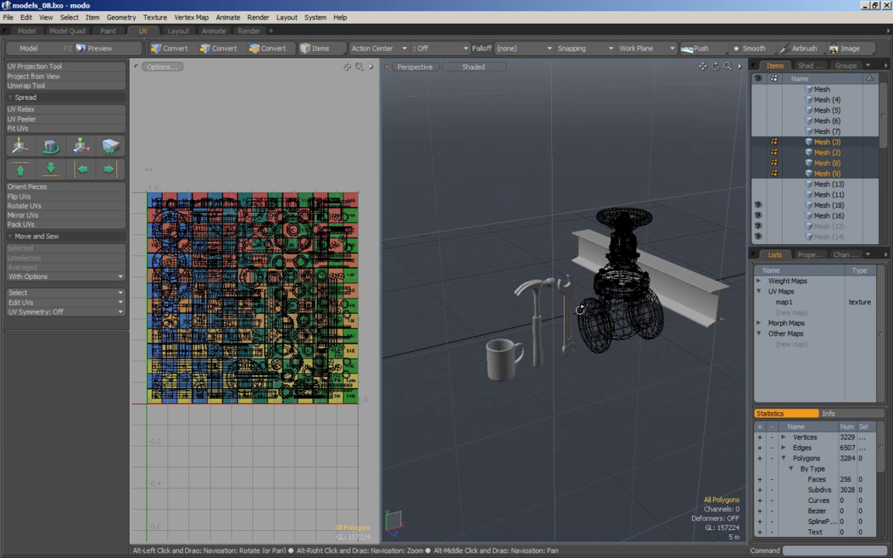
alt+drag(578, 314, 486, 361)
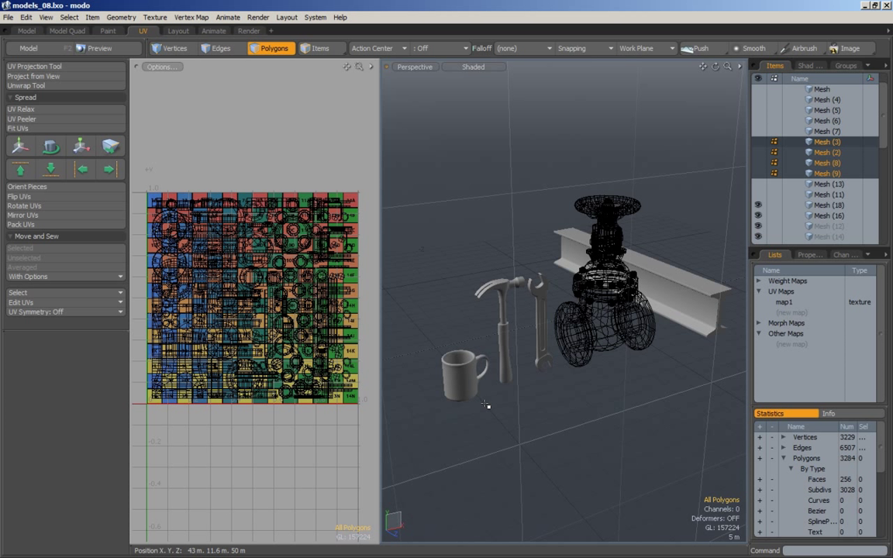
alt+drag(503, 364, 465, 310)
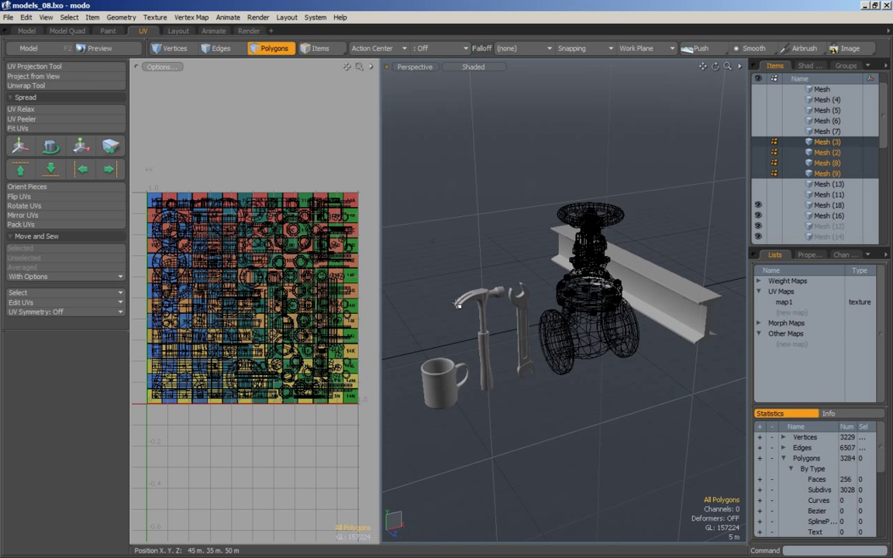
alt+drag(498, 342, 509, 345)
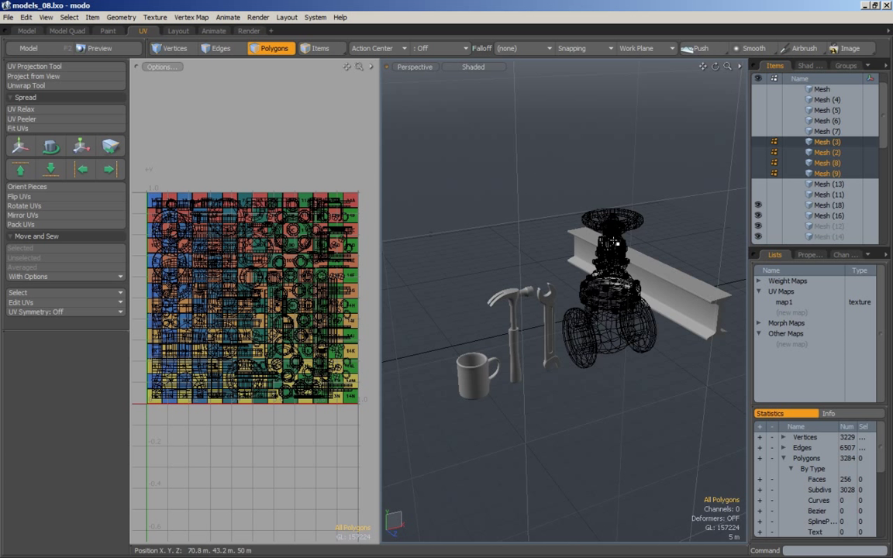
alt+scroll(574, 239, down, 3)
alt+drag(574, 239, 601, 283)
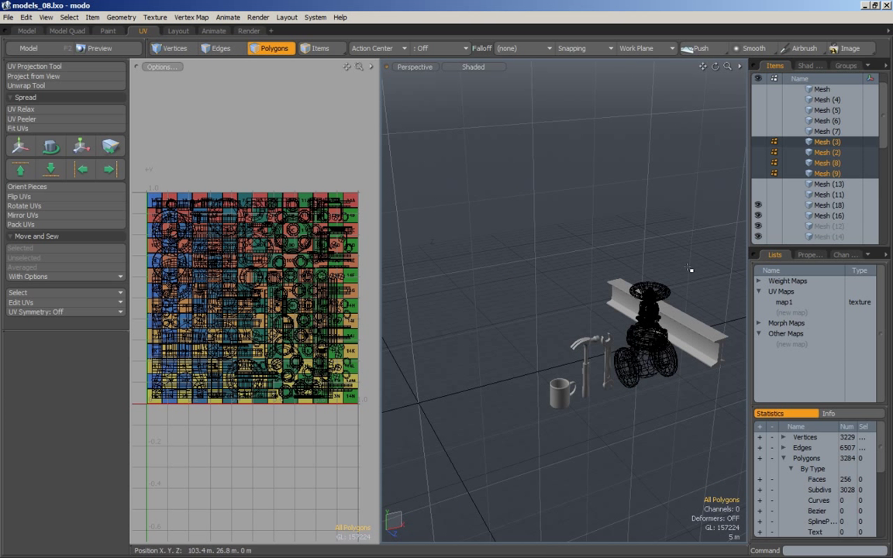
- Show the head in Mesh (13) and the creature in Mesh (11) one after the other
click(836, 185)
alt+drag(504, 334, 521, 328)
key(shift+a)
scroll(653, 309, down, 4)
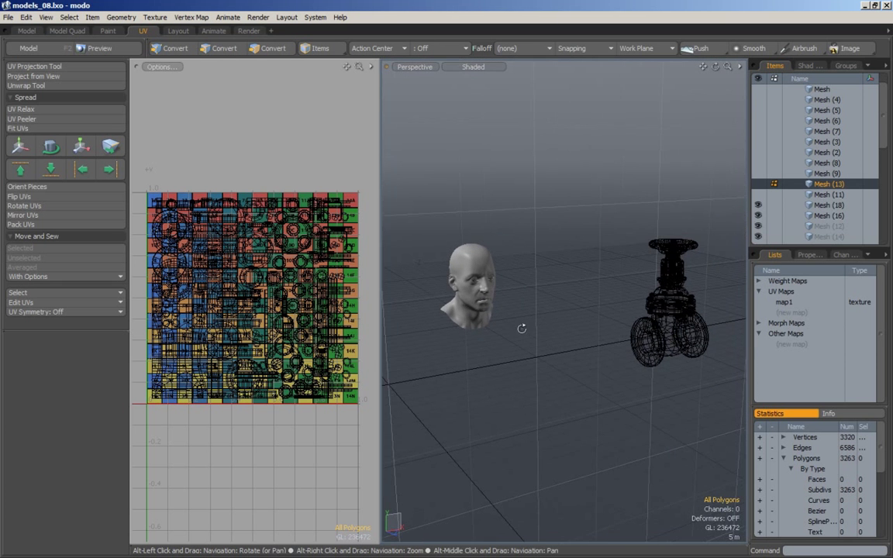
click(846, 196)
alt+drag(637, 281, 591, 294)
scroll(613, 287, up, 3)
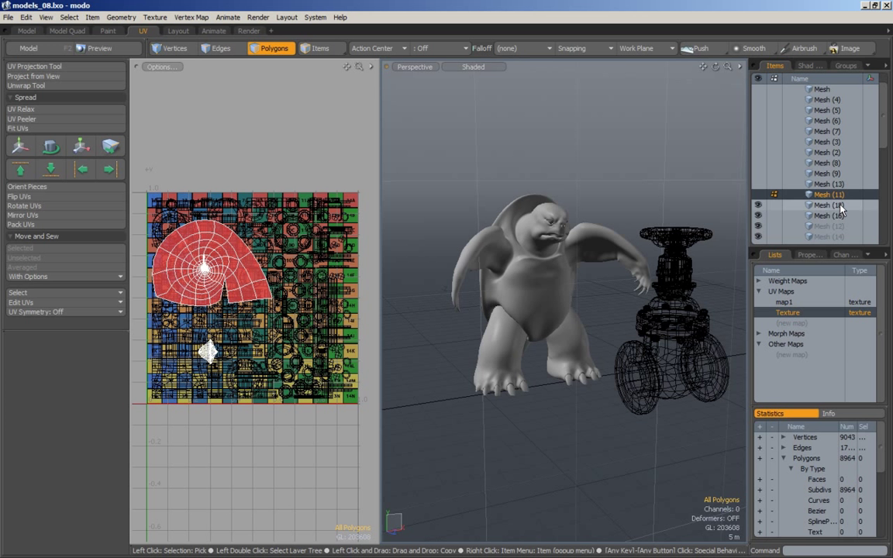
- Make the two valve meshes, Mesh (18) and Mesh (16), active together and frame the whole valve
click(826, 206)
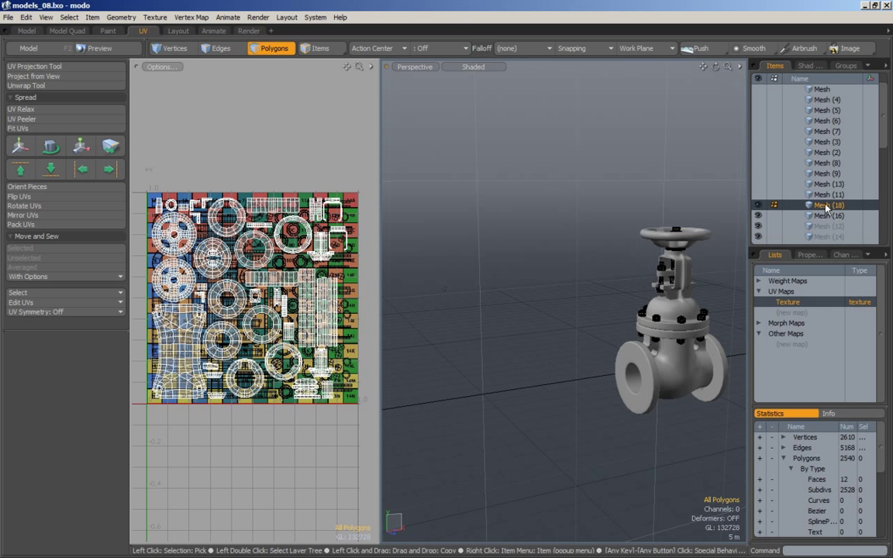
ctrl+click(827, 217)
key(a)
alt+drag(626, 270, 828, 282)
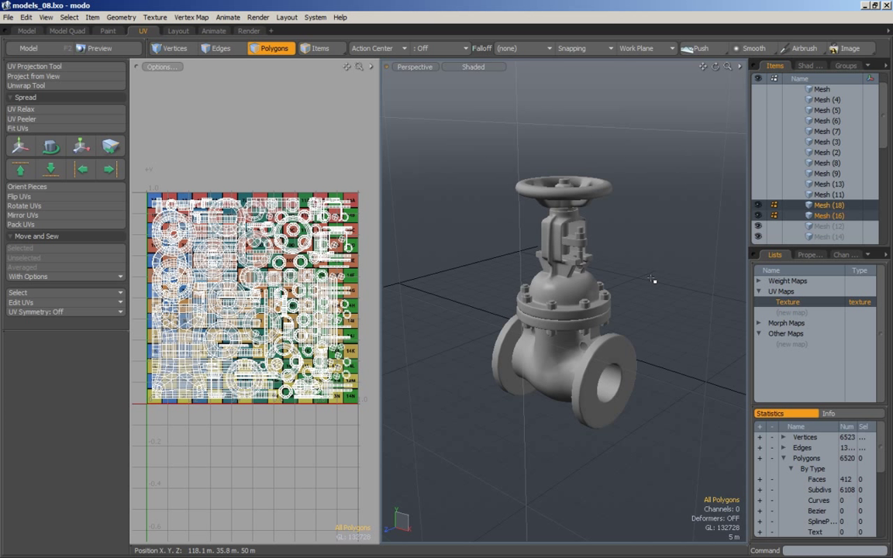
alt+drag(644, 287, 632, 217)
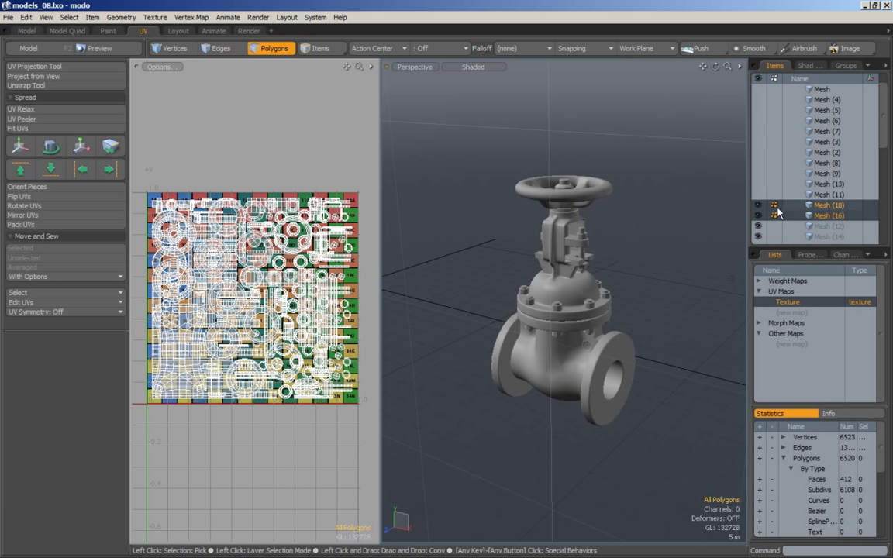
- Add the cube, Mesh, to the active valve meshes so both objects are shown together
scroll(826, 110, up, 1)
ctrl+click(827, 110)
scroll(647, 188, down, 3)
alt+drag(584, 216, 646, 244)
alt+middle_drag(645, 245, 617, 275)
scroll(587, 273, up, 1)
alt+middle_drag(542, 273, 576, 296)
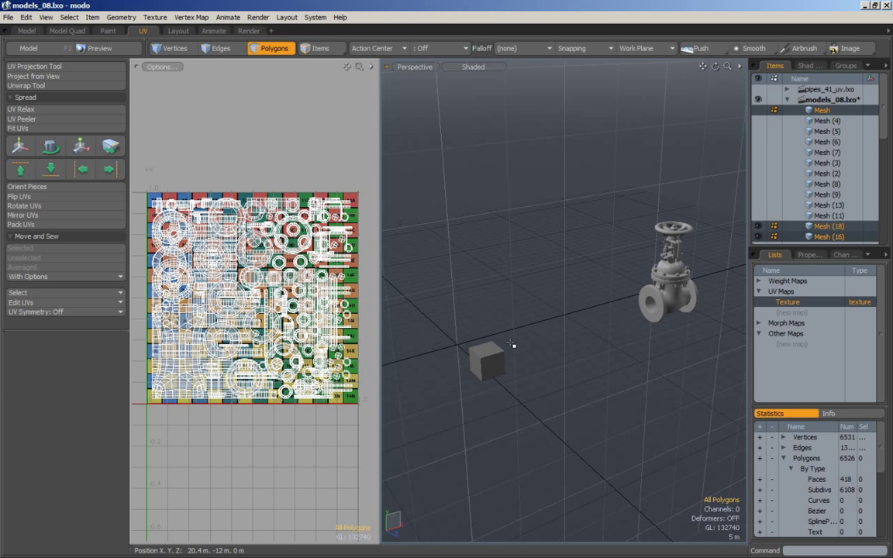
- Select the cube's polygons to examine it beside the valve, and clear the selection with the valve framed
drag(527, 323, 409, 431)
alt+middle_drag(586, 314, 460, 362)
scroll(551, 332, up, 4)
alt+middle_drag(586, 336, 605, 341)
alt+drag(605, 341, 465, 339)
key(shift+a)
alt+drag(628, 319, 467, 323)
scroll(488, 323, down, 10)
alt+middle_drag(482, 347, 593, 315)
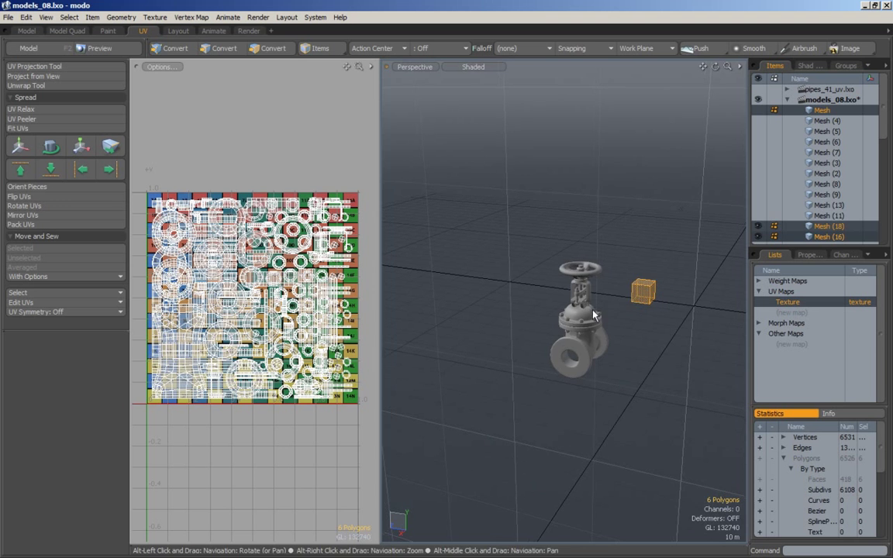
key(shift+a)
click(693, 351)
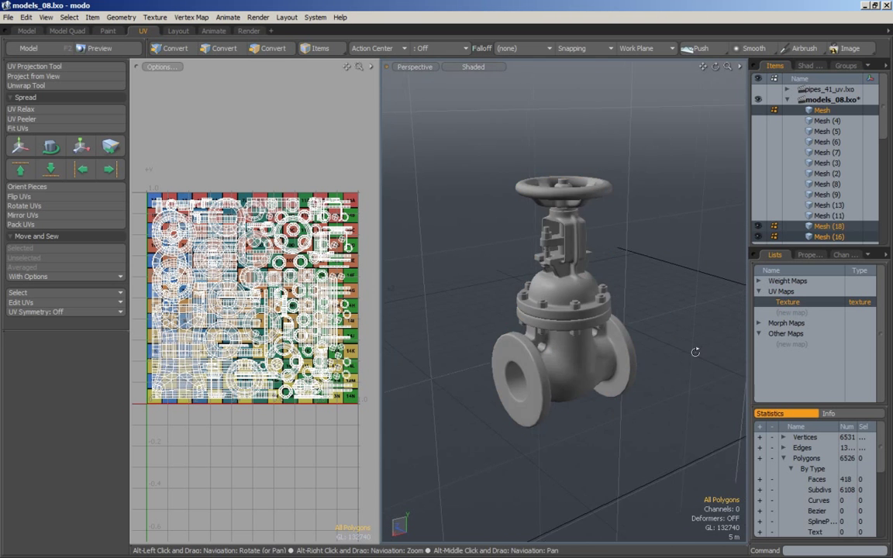